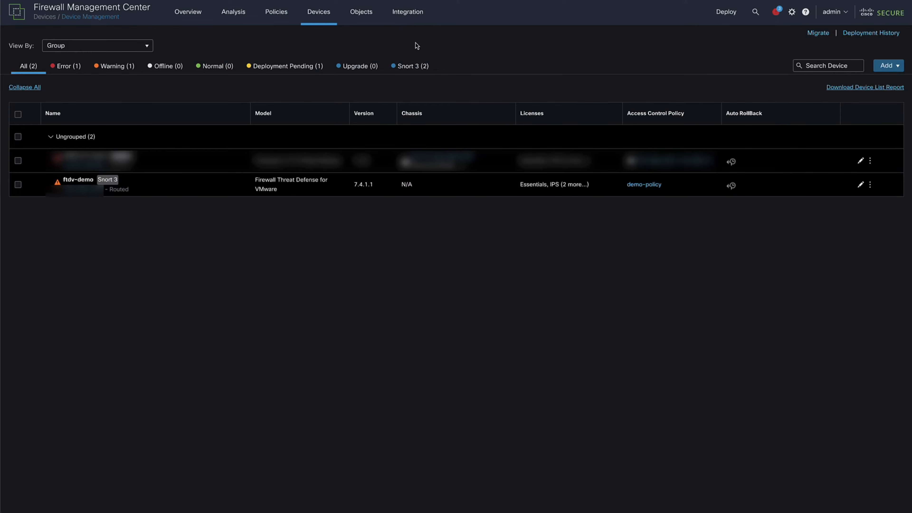
Start enabling Cisco Security Cloud for the management center in the us-east-1 (US Region) and continue to Cisco SSO.
left_click(414, 21)
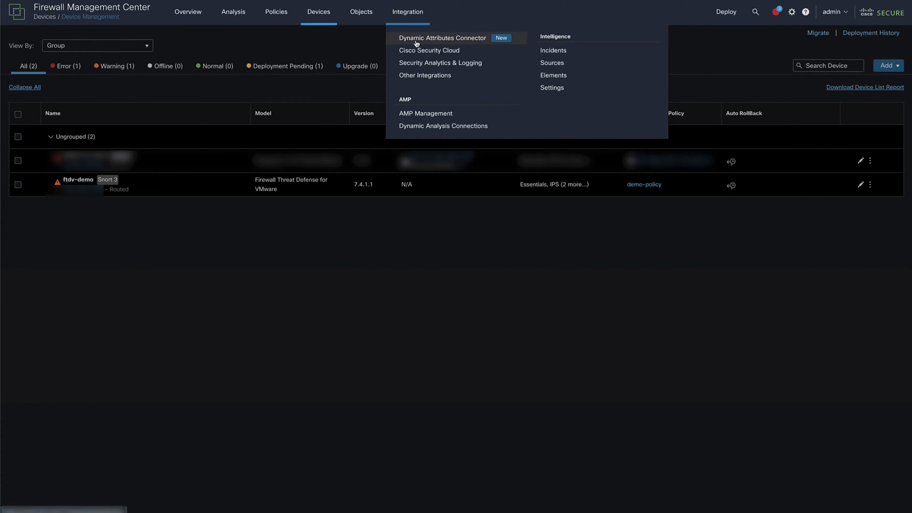
left_click(416, 52)
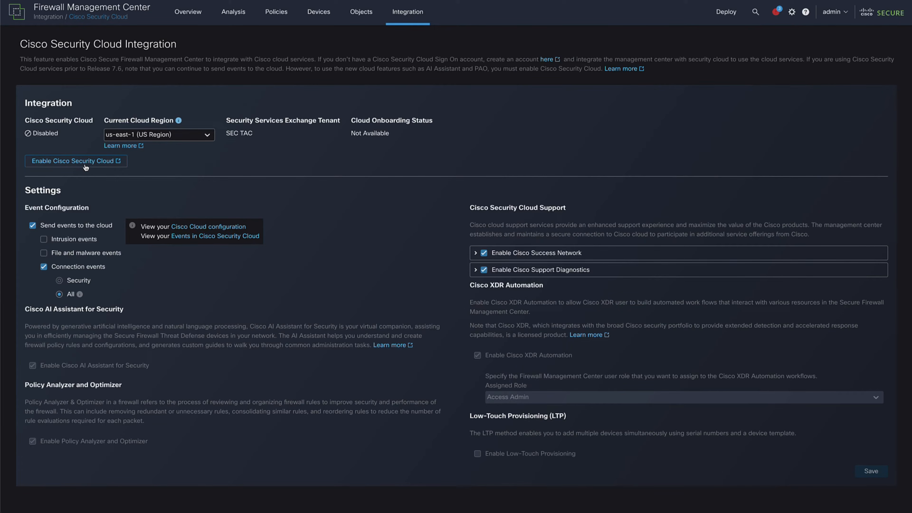
left_click(96, 165)
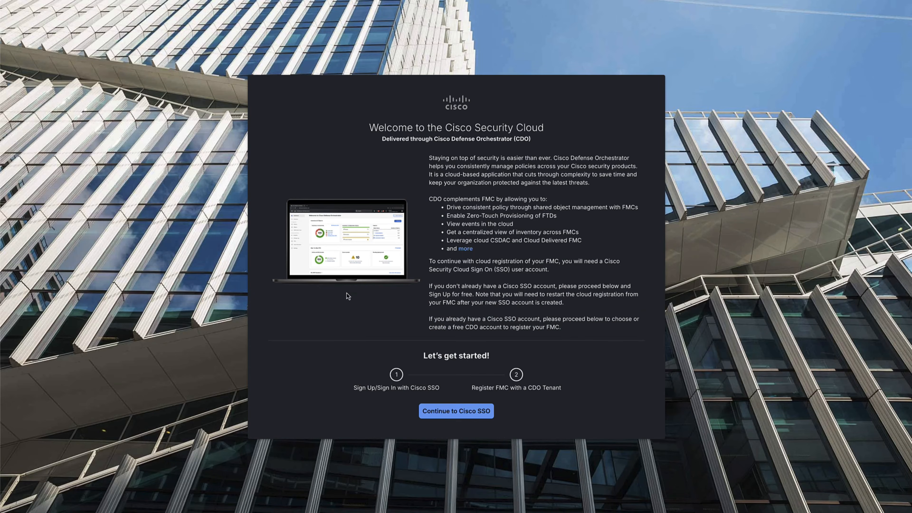
left_click(458, 410)
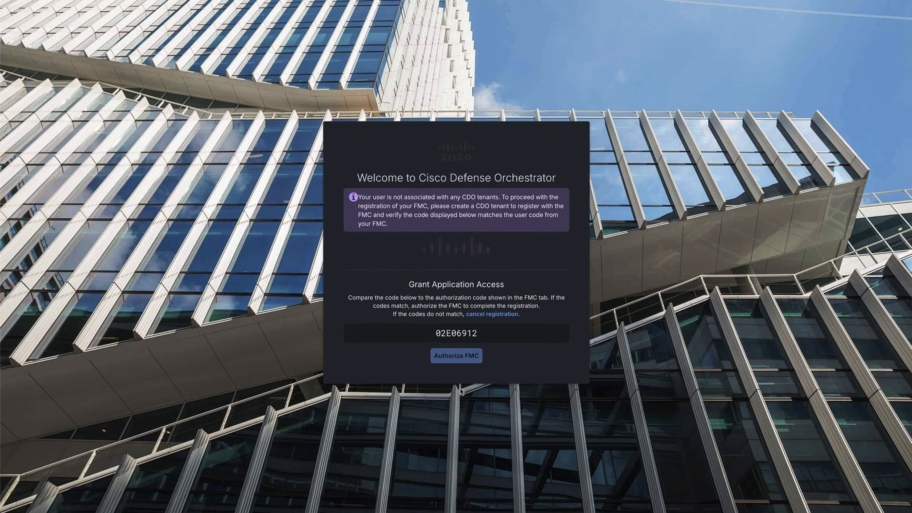
Authorize the FMC to register with the selected CDO tenant and save the Cisco Security Cloud configuration.
left_click(430, 231)
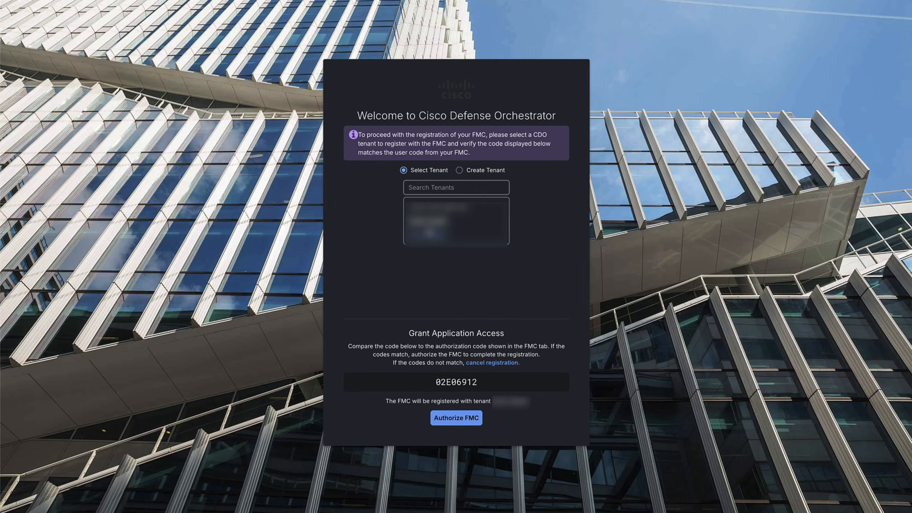
left_click(453, 420)
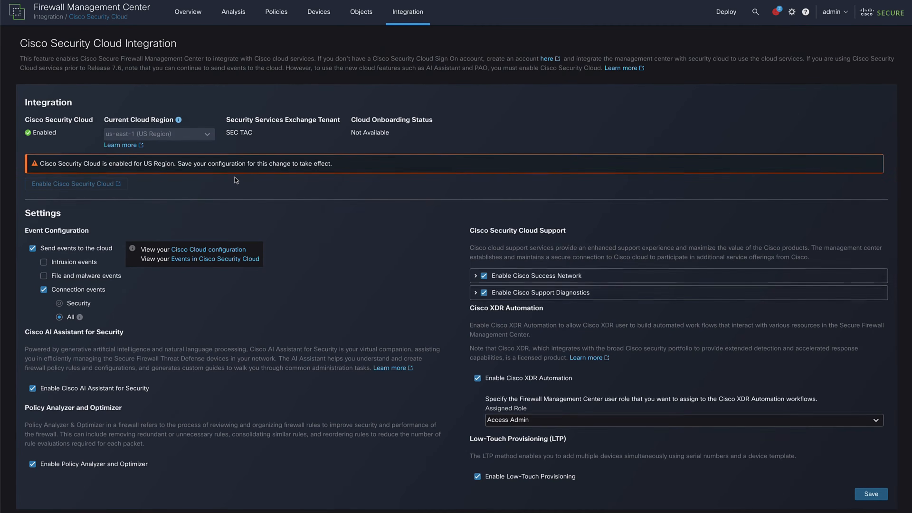
left_click(875, 495)
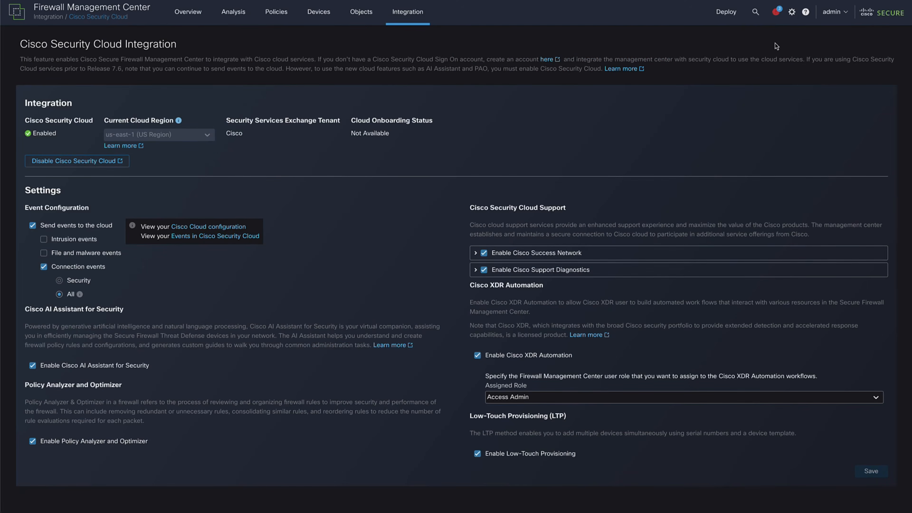
Review the task notifications for the Cisco Security Cloud registration.
left_click(776, 12)
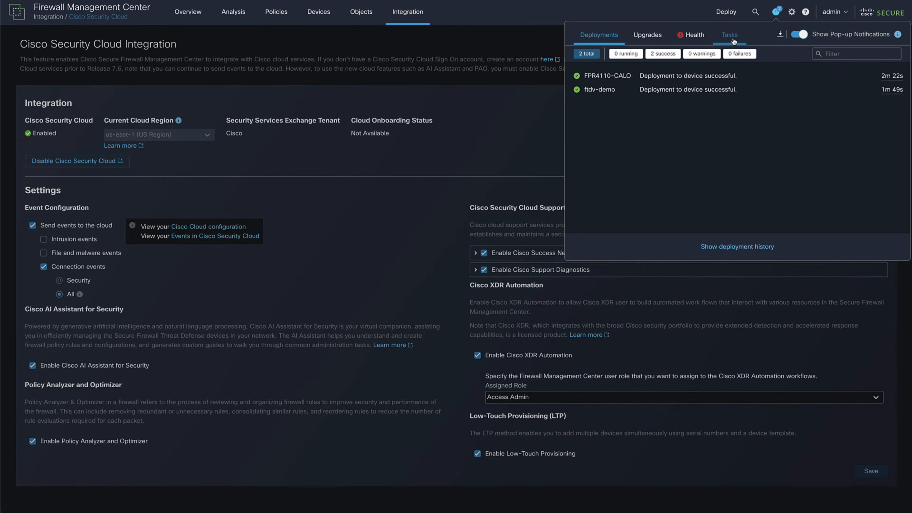
left_click(730, 36)
left_click_drag(585, 74, 600, 99)
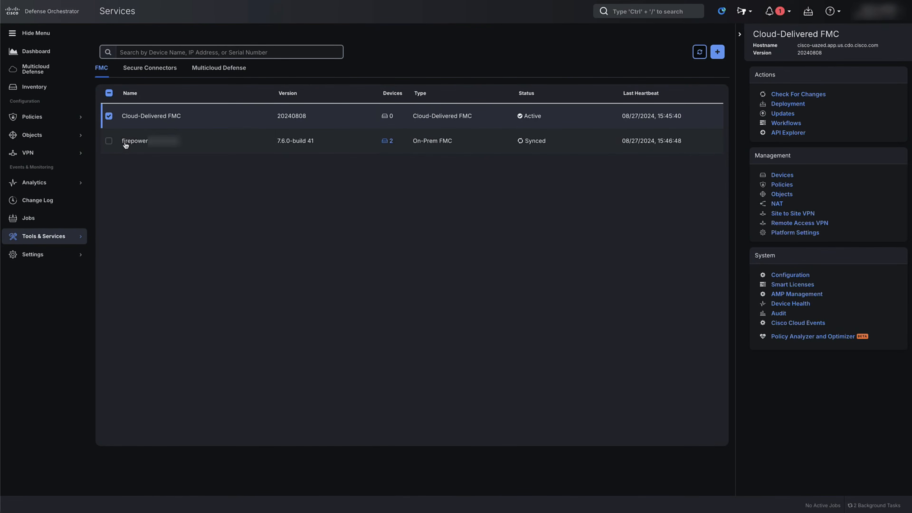
Inspect the on-prem FMC's entry in Defense Orchestrator's services and the ftdv-demo device in Firewall Management Center.
left_click_drag(122, 143, 445, 144)
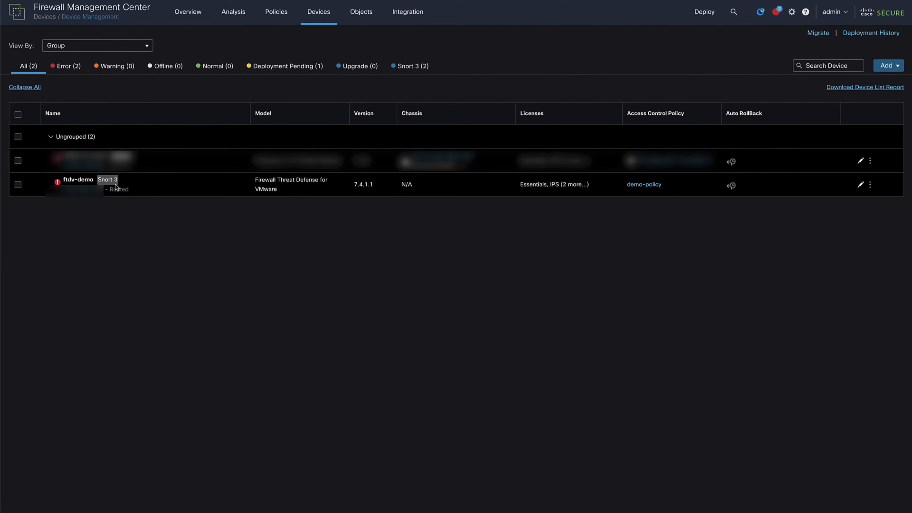
left_click(190, 185)
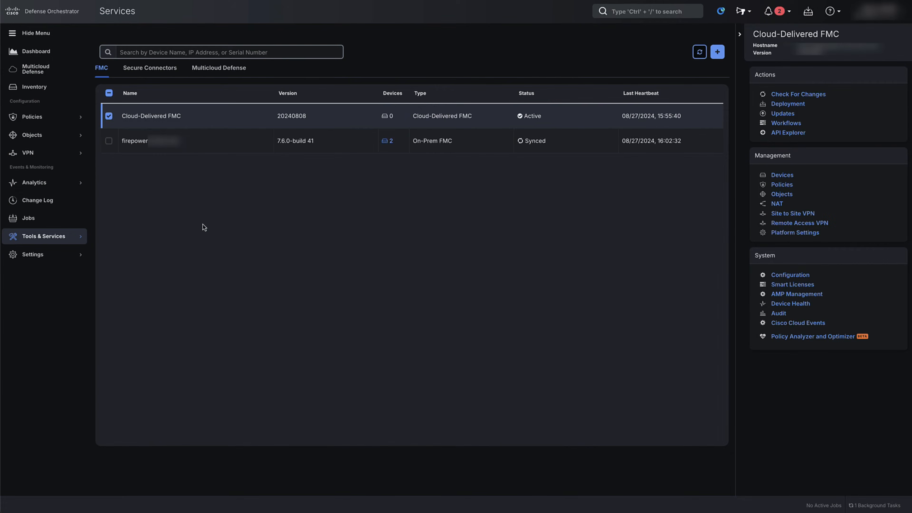
Switch to Defense Orchestrator and start a new Migrate FTD to cdFMC job.
left_click(50, 239)
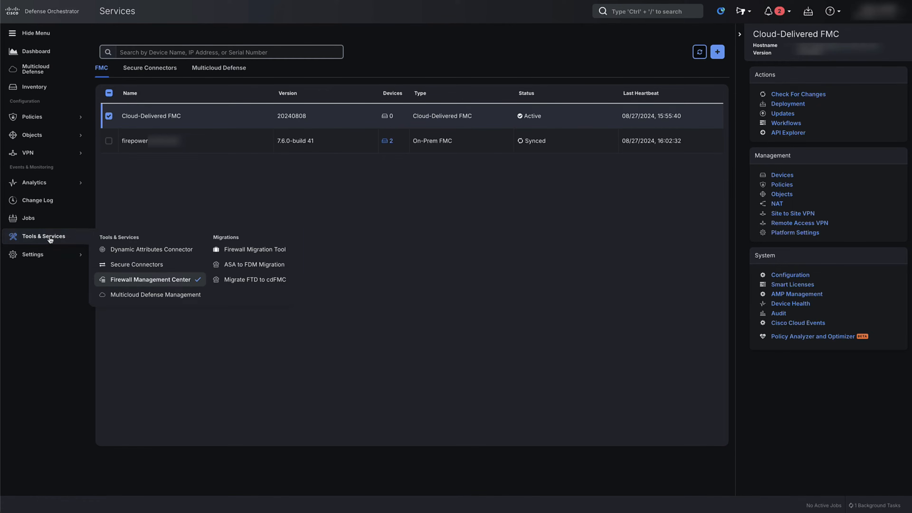
left_click(252, 286)
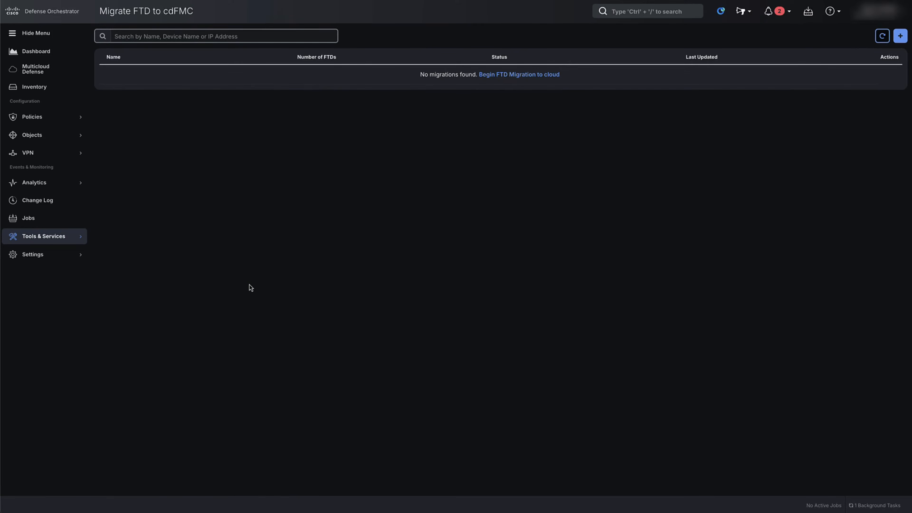
left_click(899, 36)
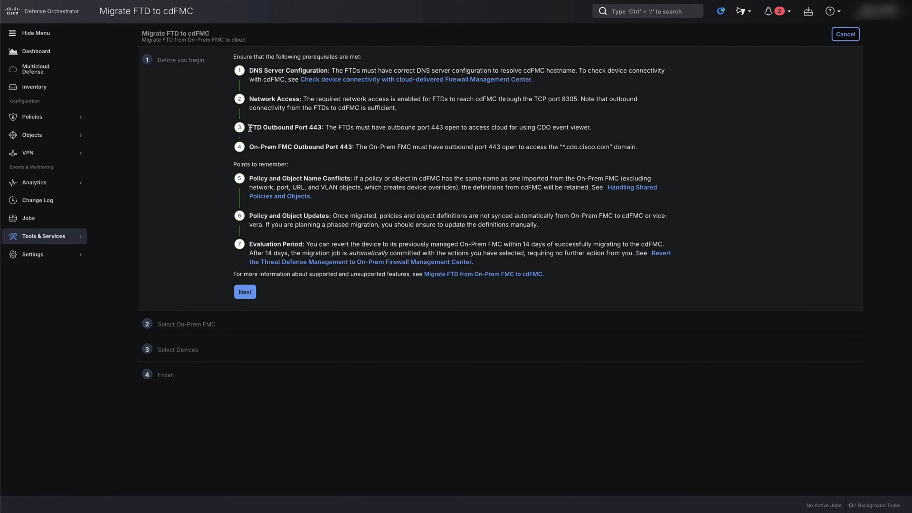
Review the outbound port 443 prerequisites for the FTDs and the On-Prem FMC, and continue past the preliminary information.
left_click_drag(250, 128, 595, 128)
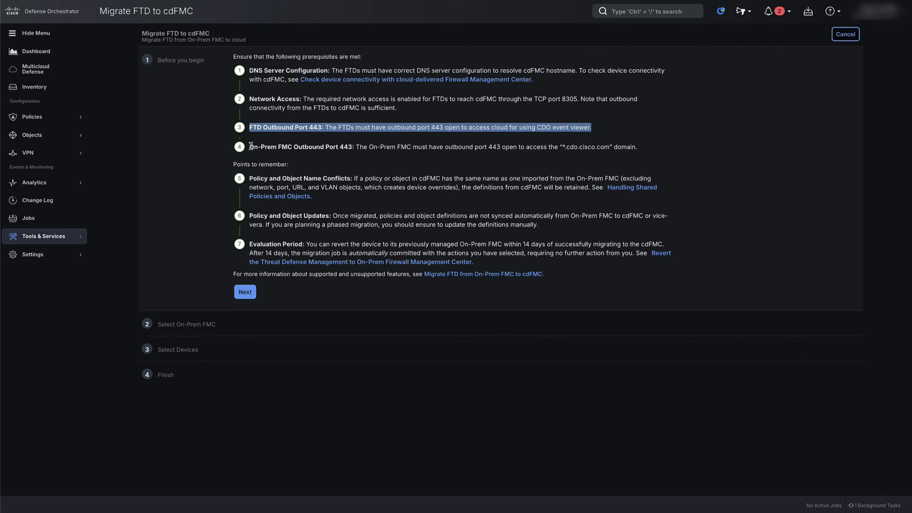
left_click_drag(250, 147, 648, 150)
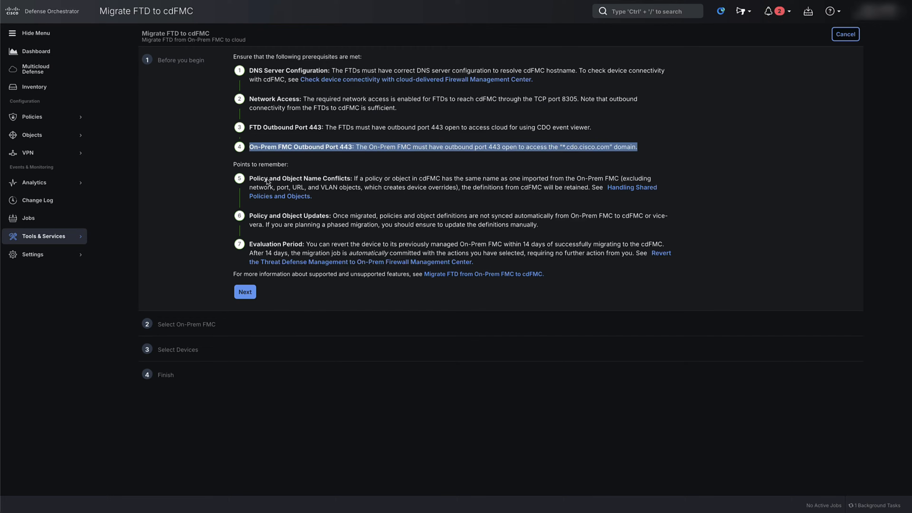
left_click(246, 292)
Choose the onboarded firepower On-Prem FMC as the migration source and continue to device selection.
left_click(318, 145)
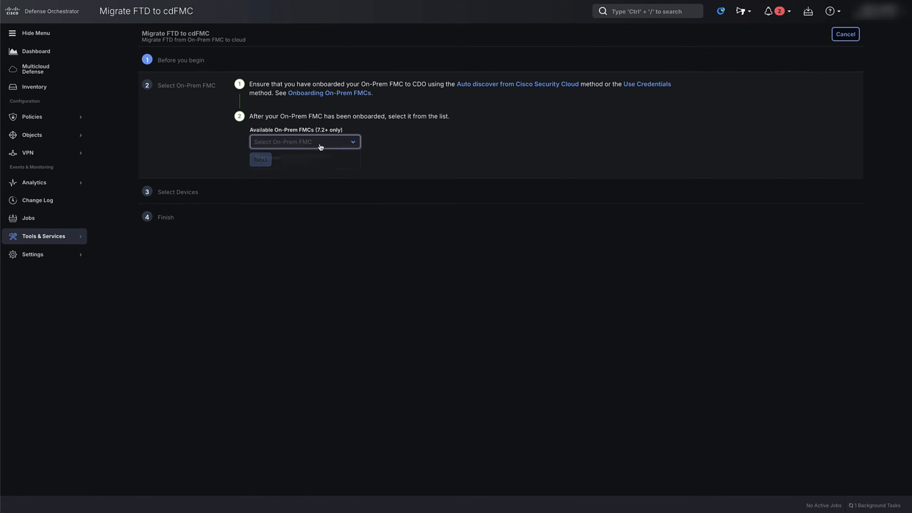
left_click(298, 161)
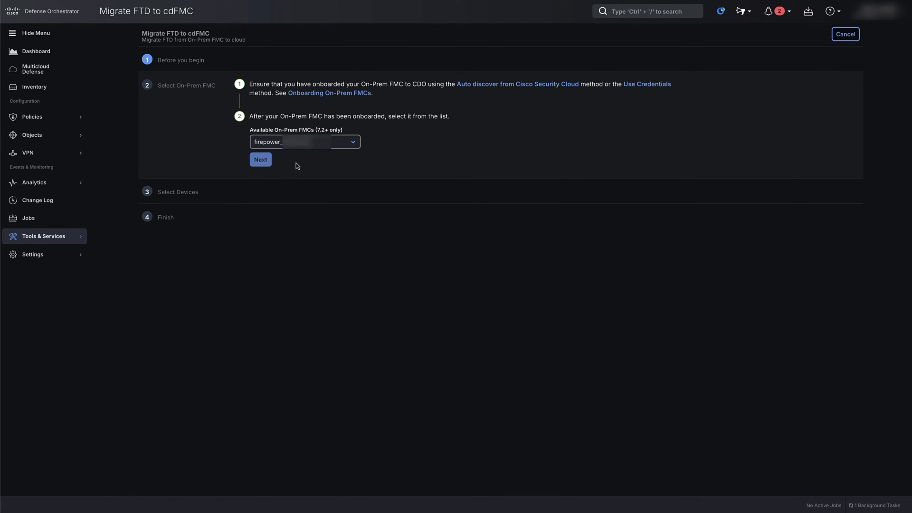
left_click(265, 161)
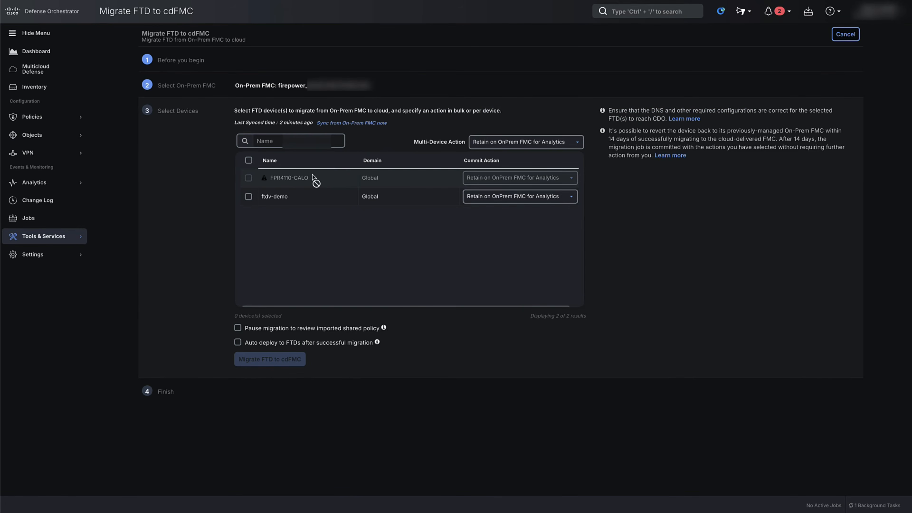
Select ftdv-demo with the commit action Delete FTD from OnPrem FMC and start its migration to cdFMC.
left_click(249, 196)
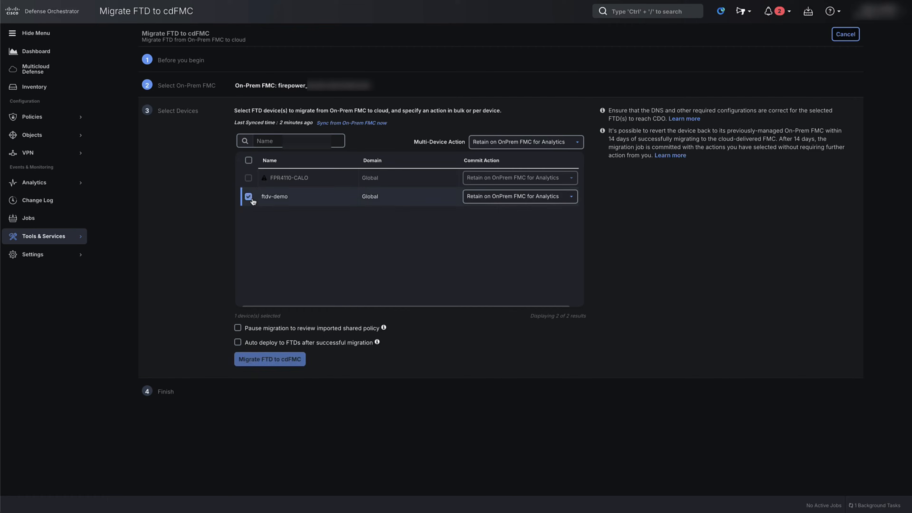
left_click(484, 201)
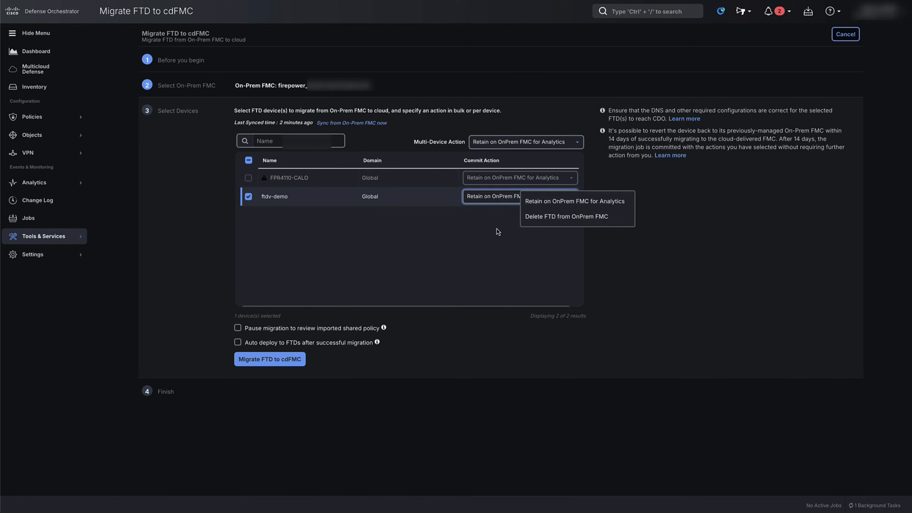
left_click(552, 217)
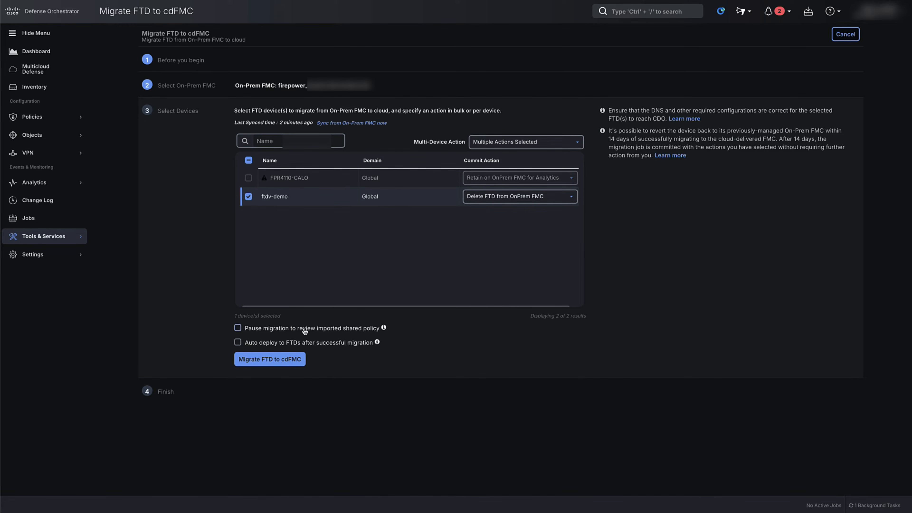
left_click(283, 360)
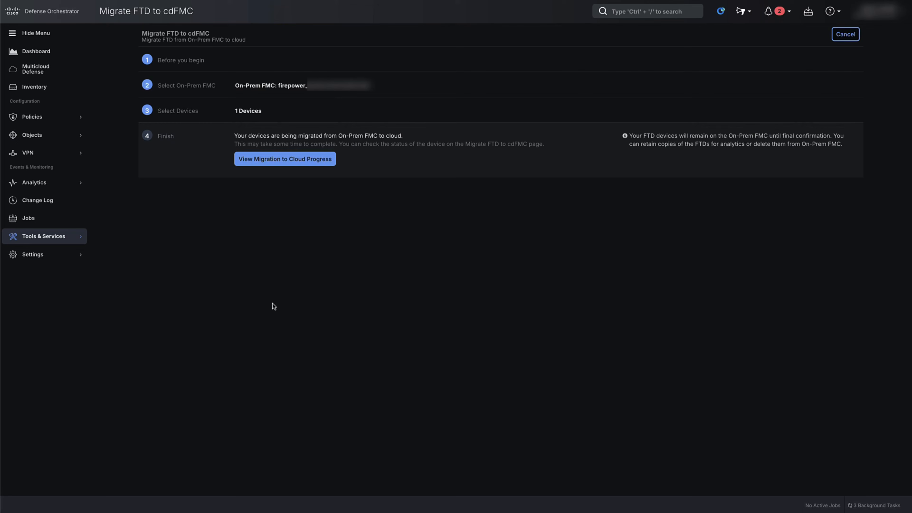
View the migration job's progress and open its workflows.
left_click(277, 162)
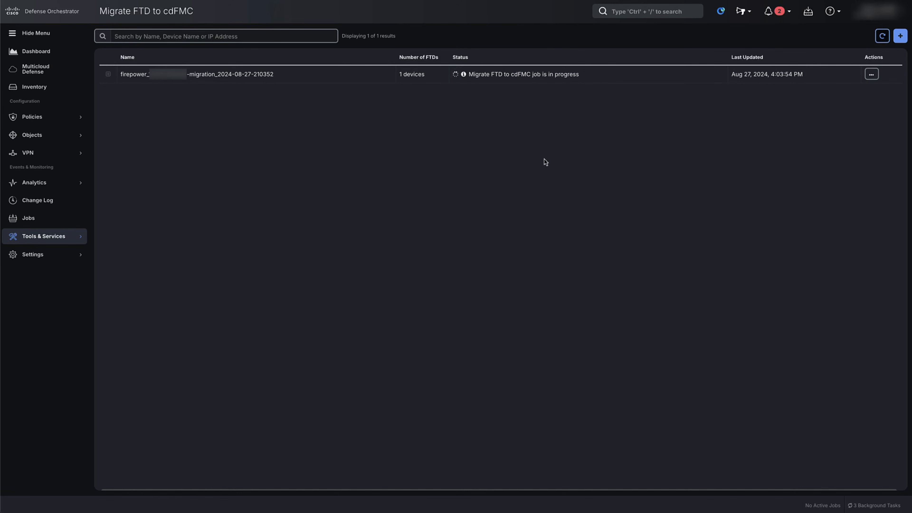
left_click(871, 74)
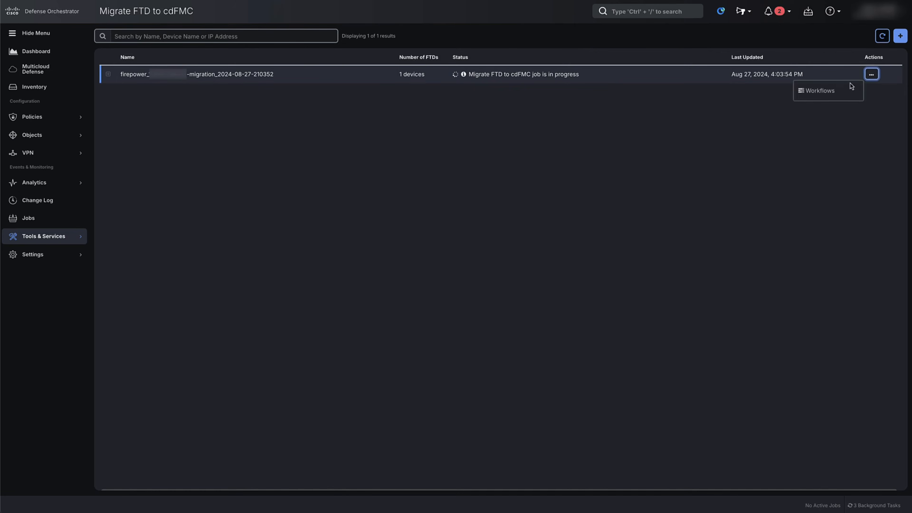
left_click(811, 100)
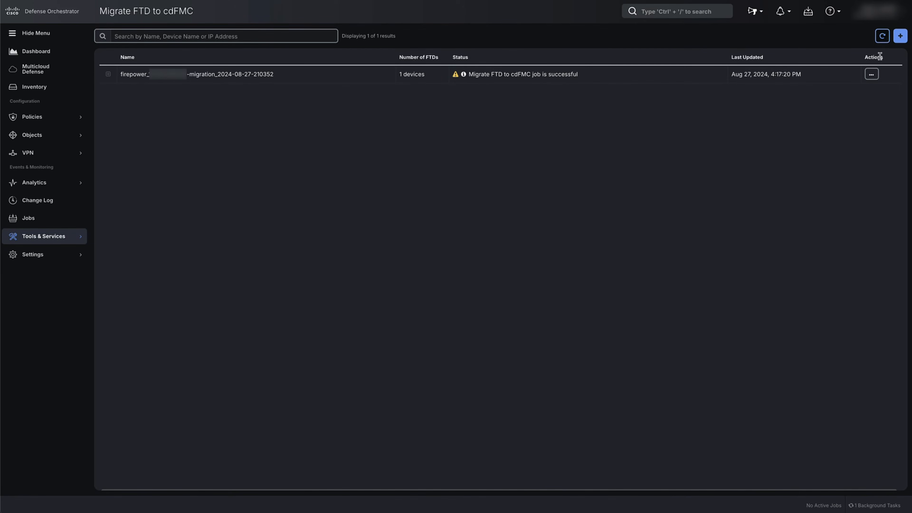
Commit the migration changes for ftdv-demo, keeping the Delete FTD from OnPrem FMC action.
left_click(871, 75)
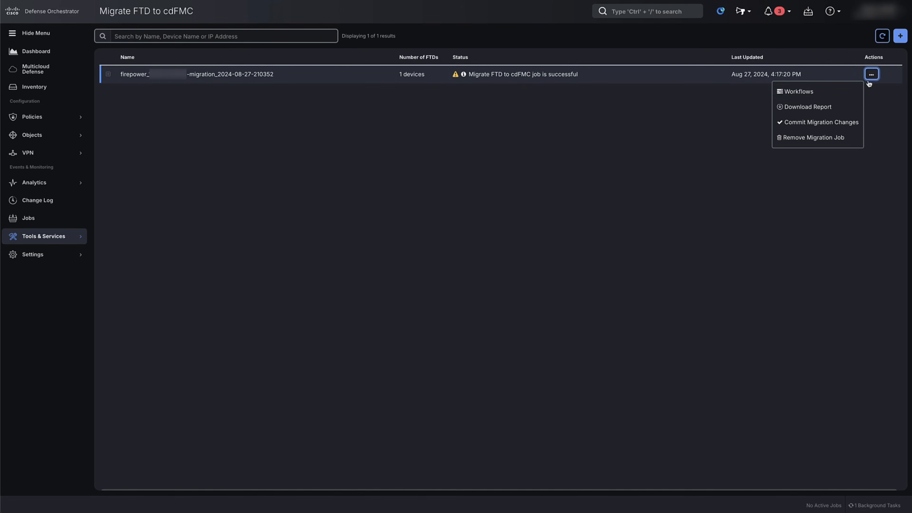
left_click(824, 128)
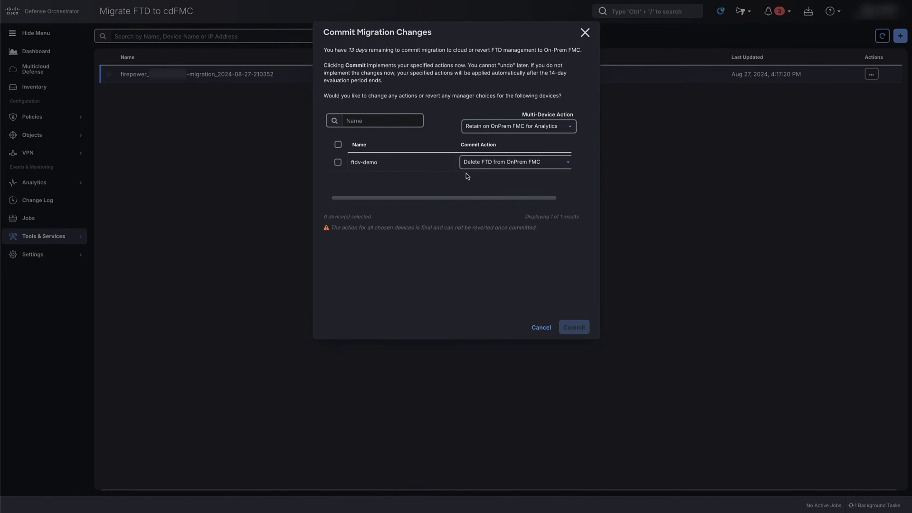
left_click(337, 162)
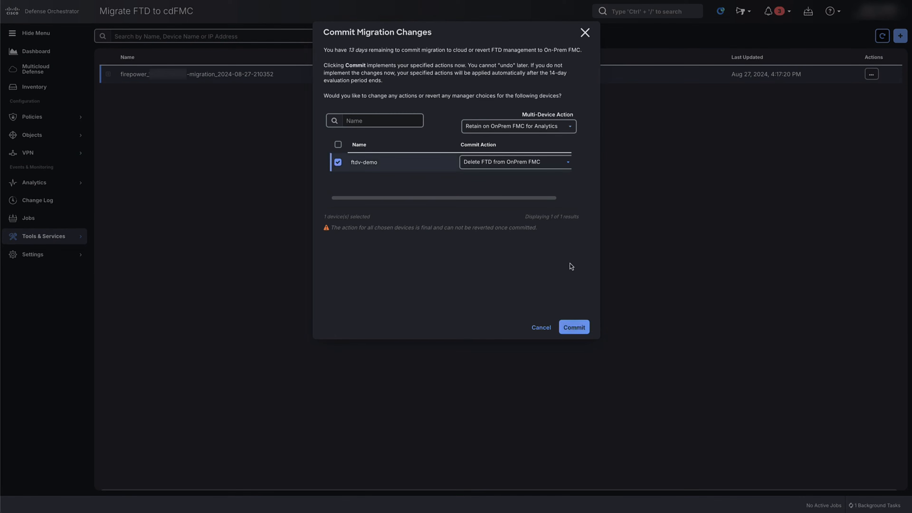
left_click(568, 321)
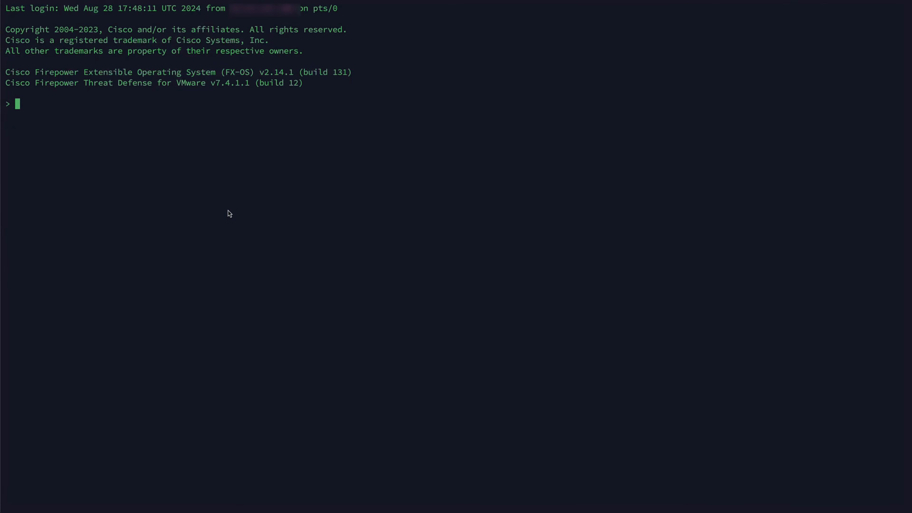
Run "show managers" in the FTD command line and examine the manager's registration status and host.
key("Return")
type("show managers")
key("Return")
left_click_drag(190, 168, 136, 170)
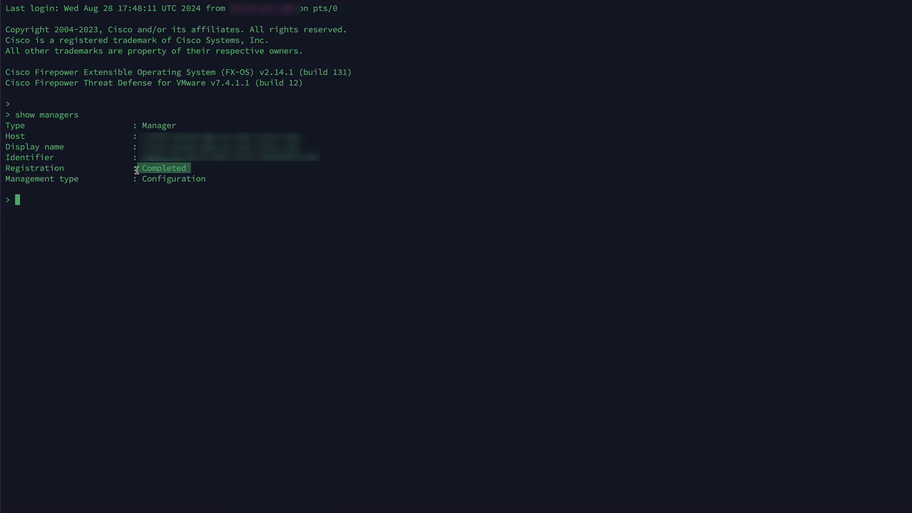
left_click_drag(300, 134, 126, 139)
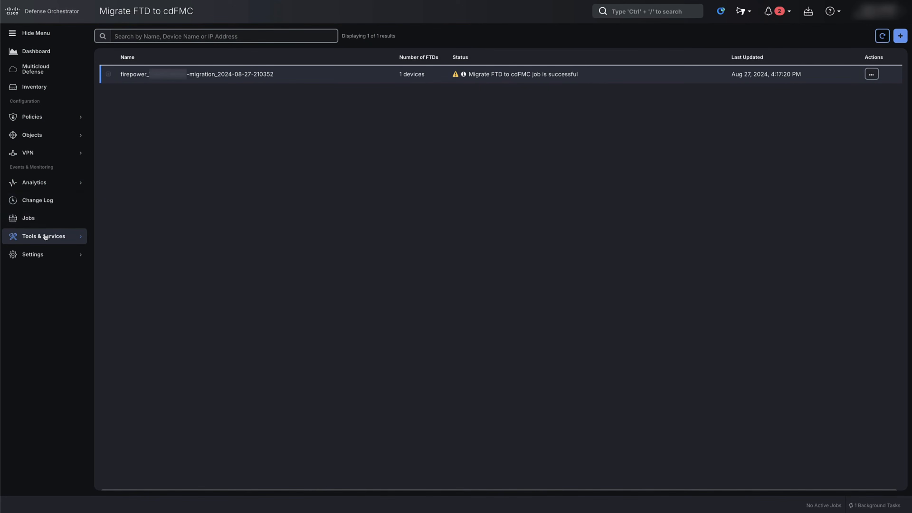
Switch to Defense Orchestrator, open the Cloud-Delivered FMC's device management list and check the migrated ftdv-demo entry.
mouse_move(44, 237)
left_click(137, 279)
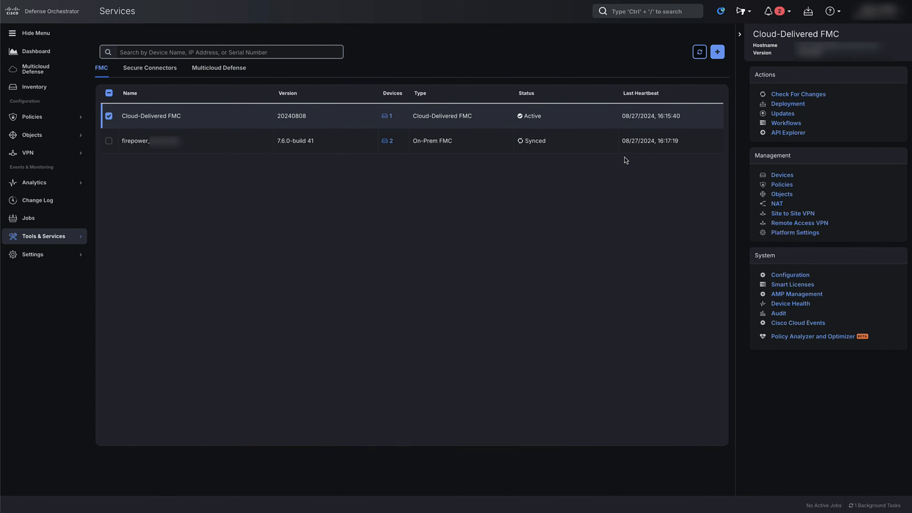
left_click(784, 175)
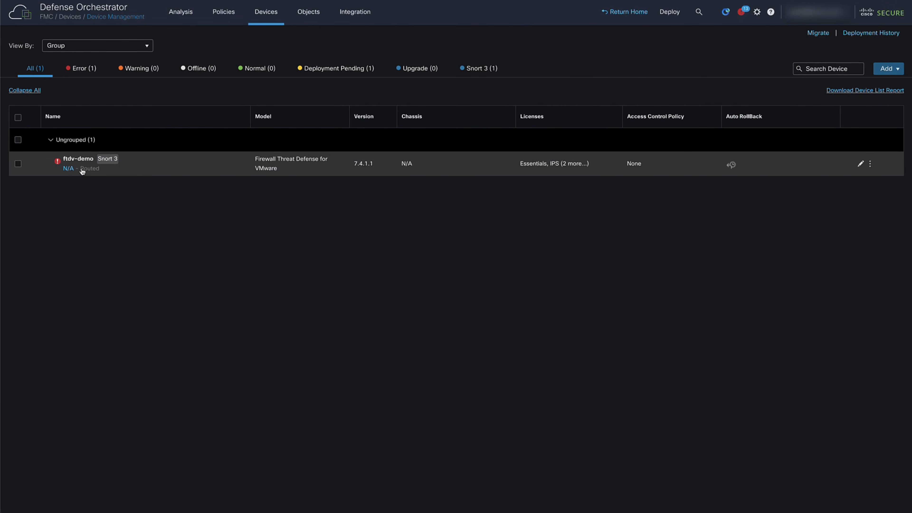
mouse_move(82, 167)
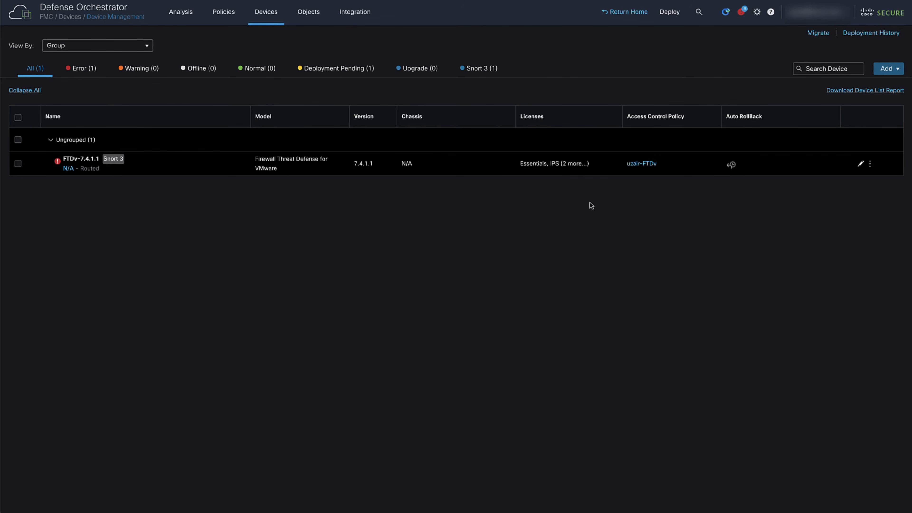
Deploy the pending changes to the migrated FTD device through Advanced Deploy, without deployment notes.
left_click(666, 18)
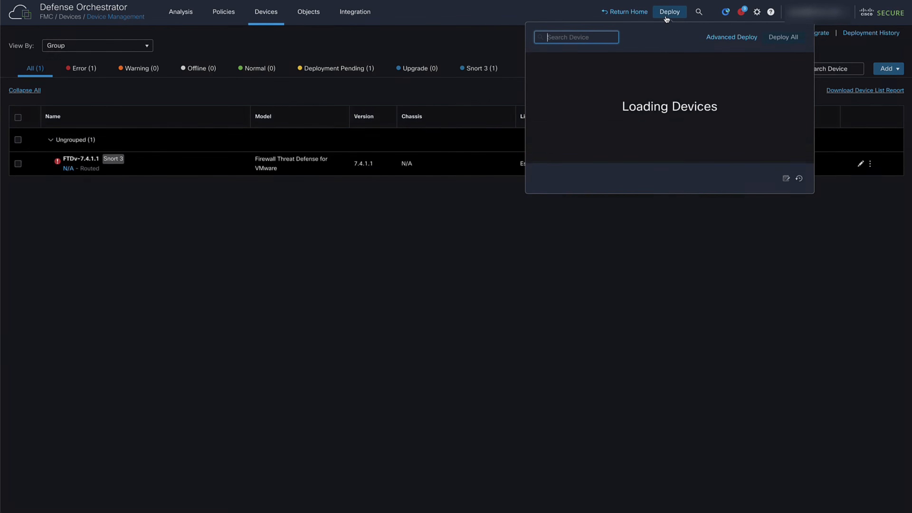
left_click(714, 37)
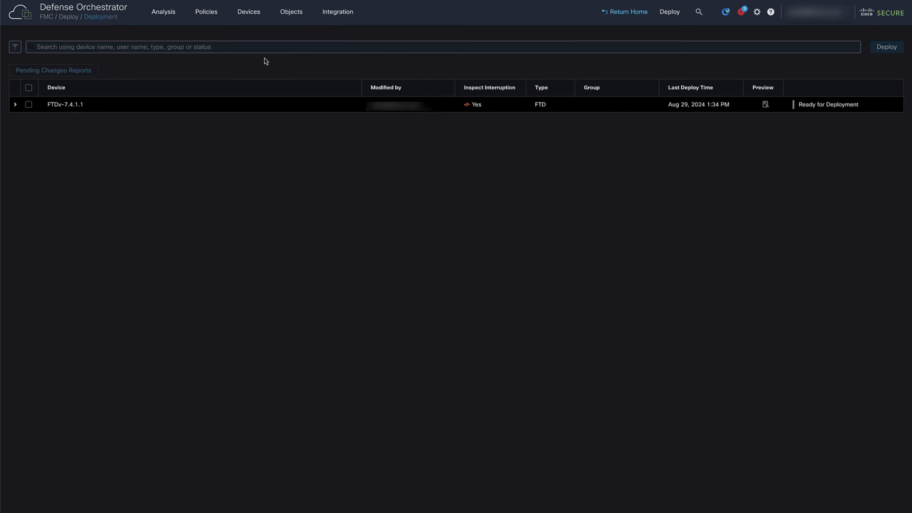
left_click(28, 105)
left_click(891, 51)
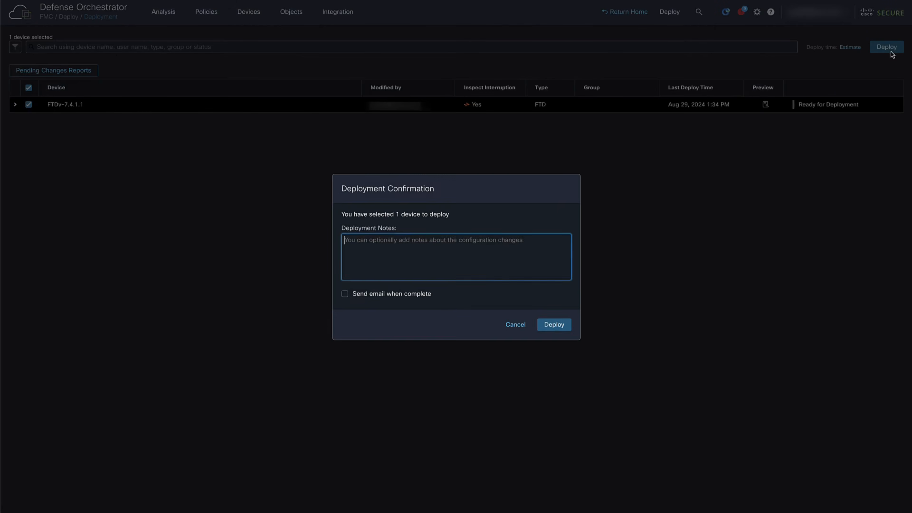
left_click(555, 324)
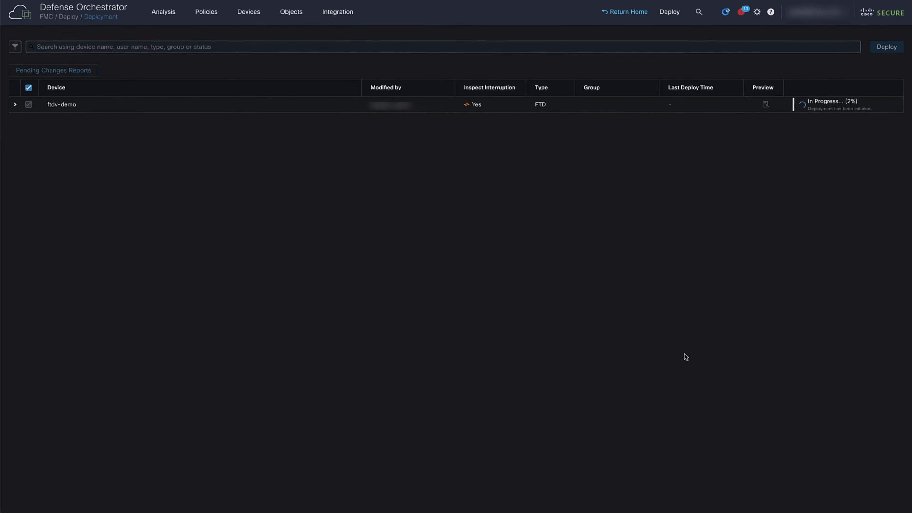